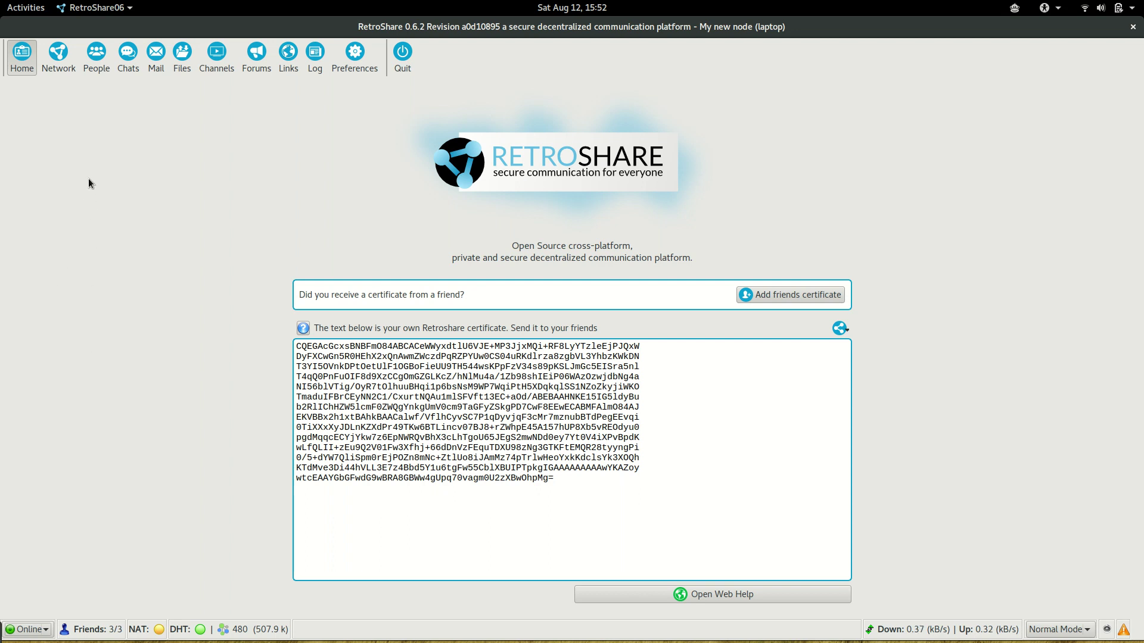
Switch to the People page and bring up the + menu for a new identity or circle
left_click(97, 56)
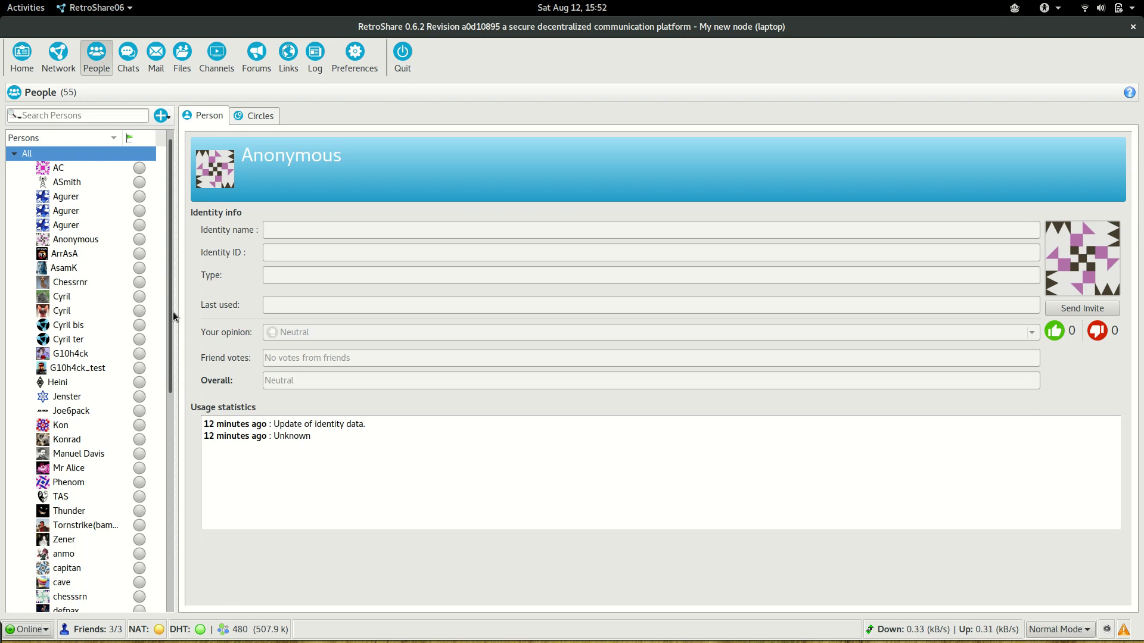
left_click_drag(173, 309, 177, 194)
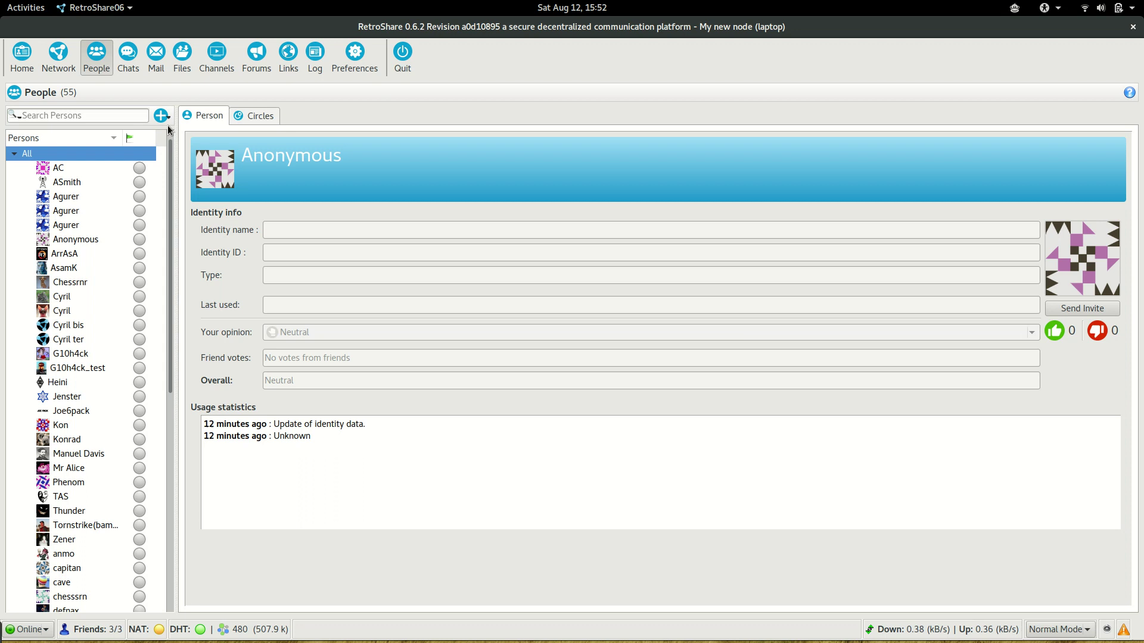
left_click(161, 116)
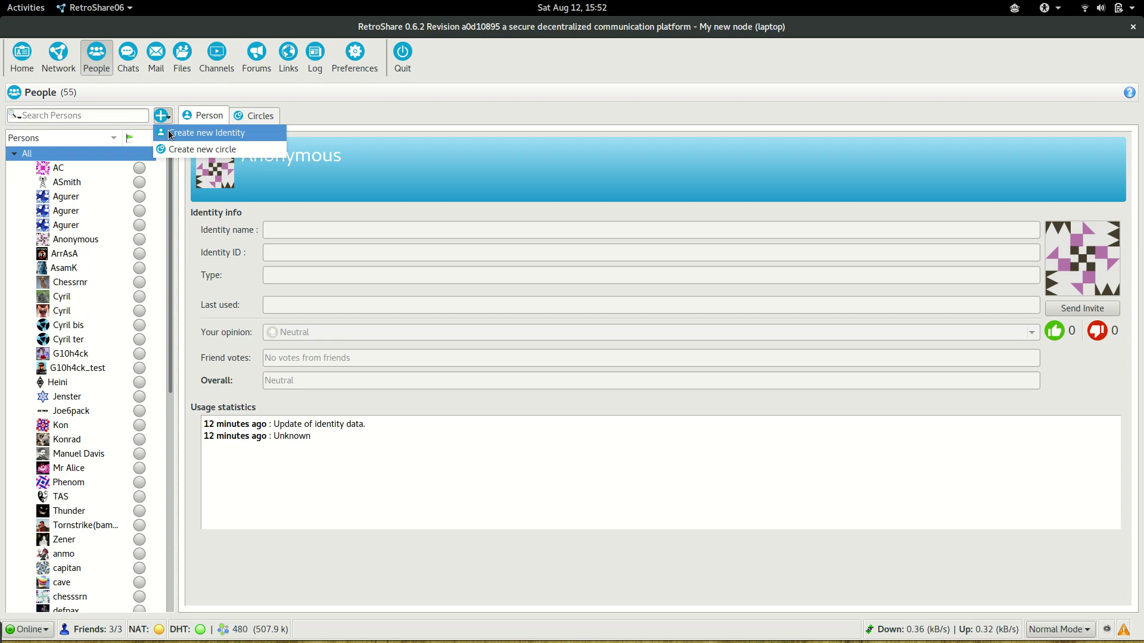
Create a new identity linked to your profile with nickname 'Nico' and submit it
left_click(170, 133)
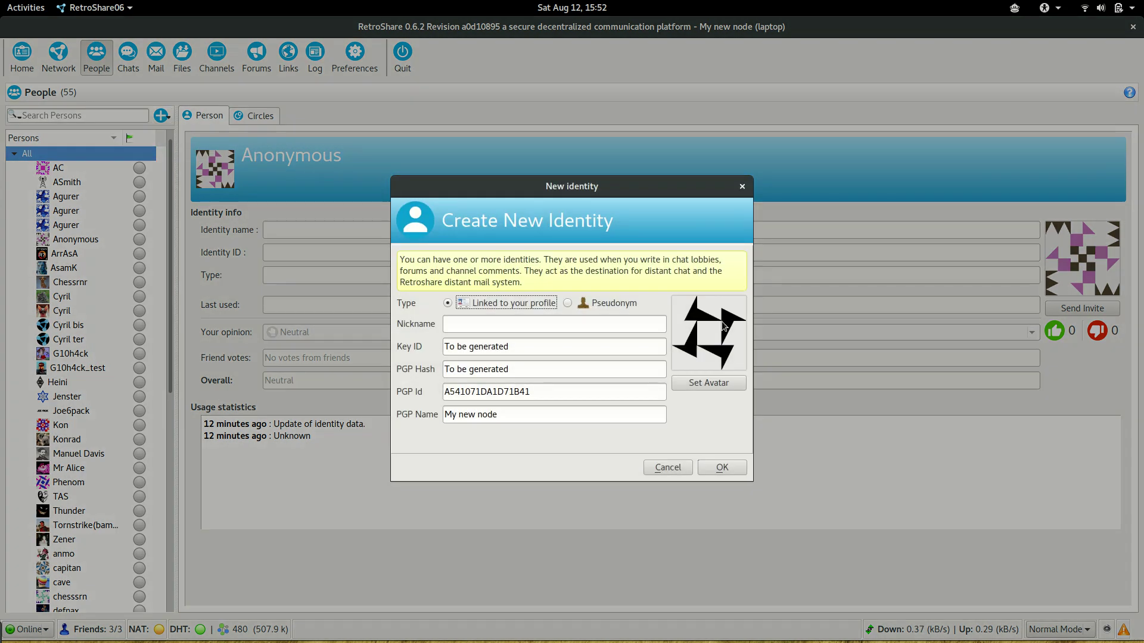
left_click(576, 185)
left_click_drag(576, 184, 535, 151)
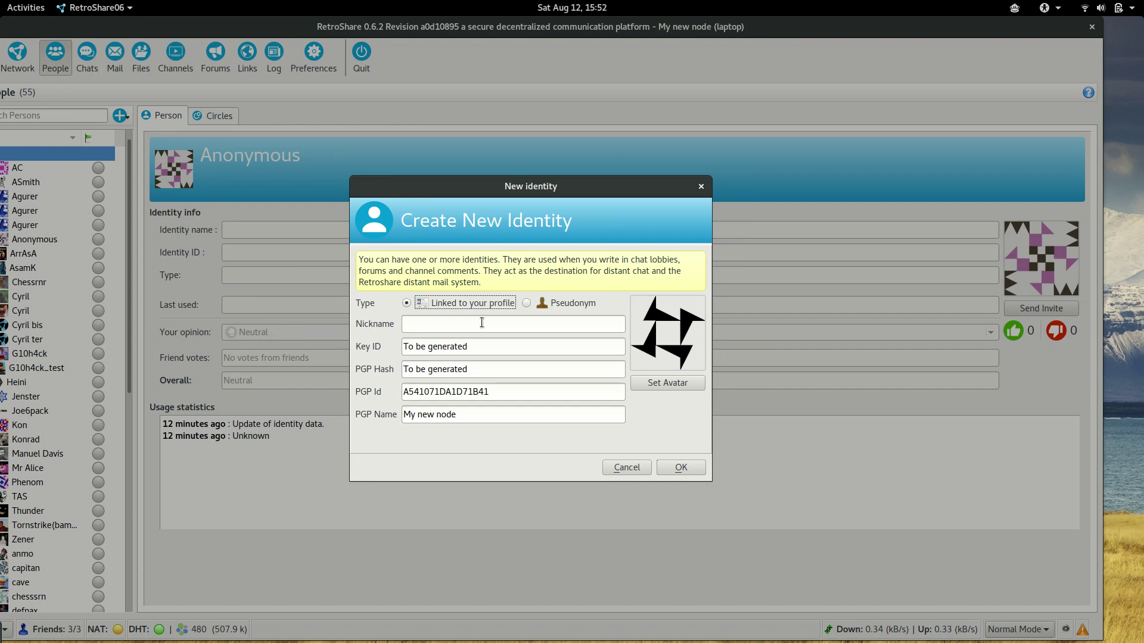
left_click(526, 303)
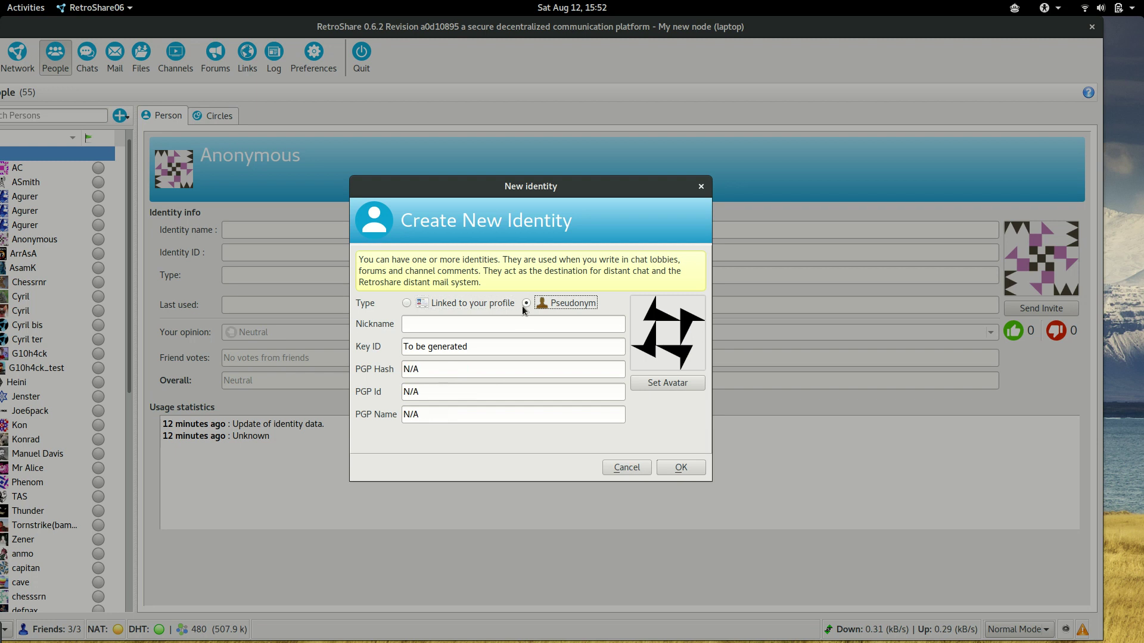
left_click(407, 303)
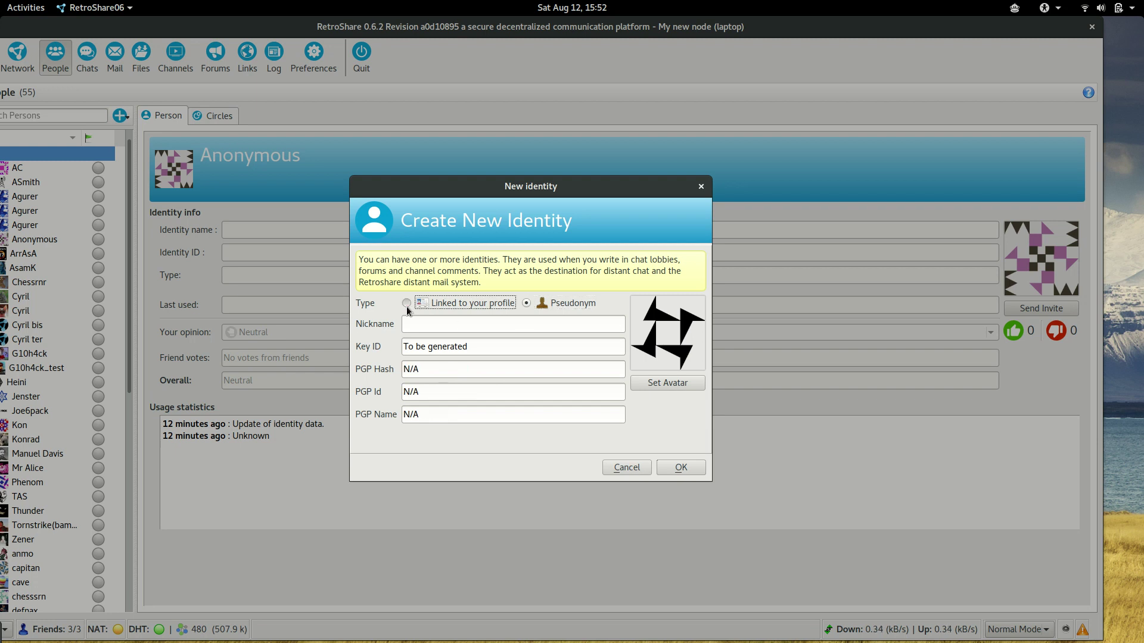
left_click(466, 331)
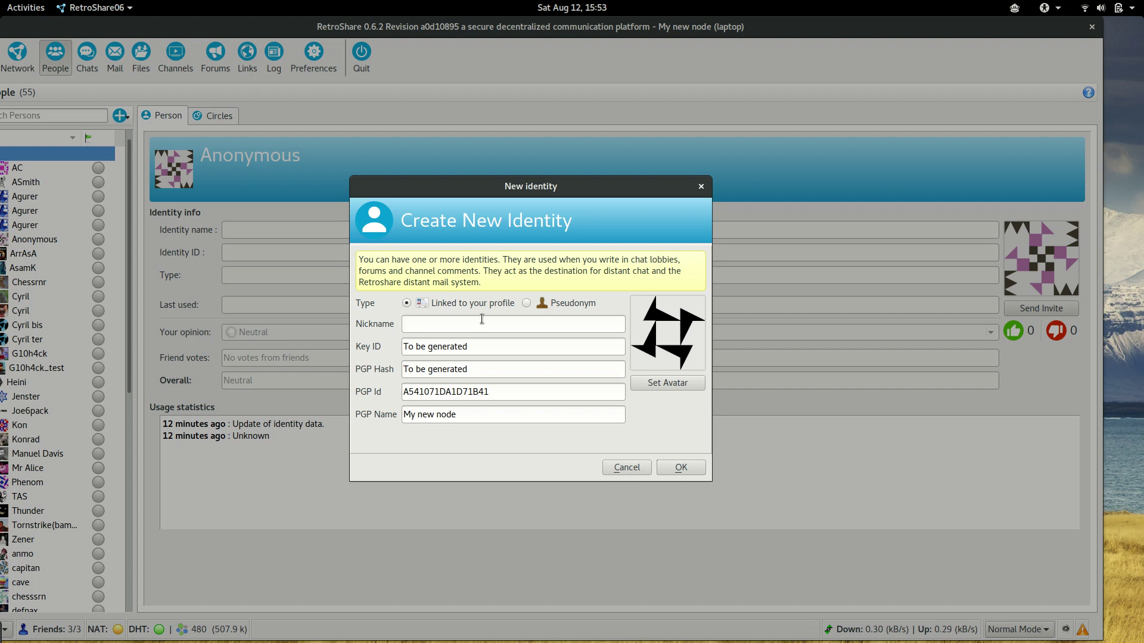
type("Nico")
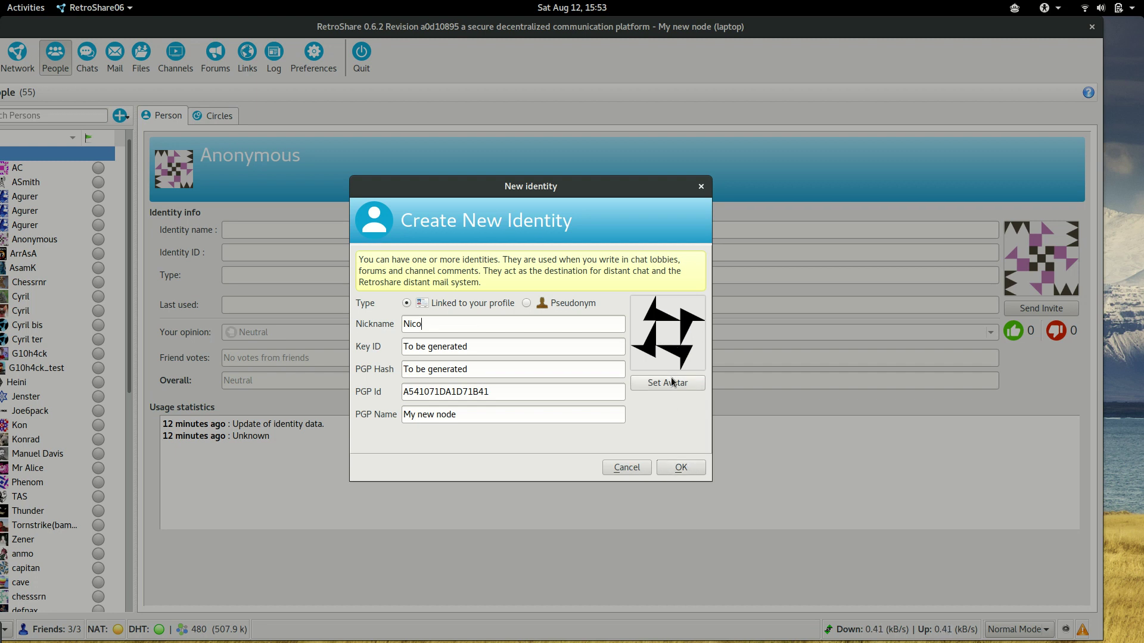
left_click(681, 468)
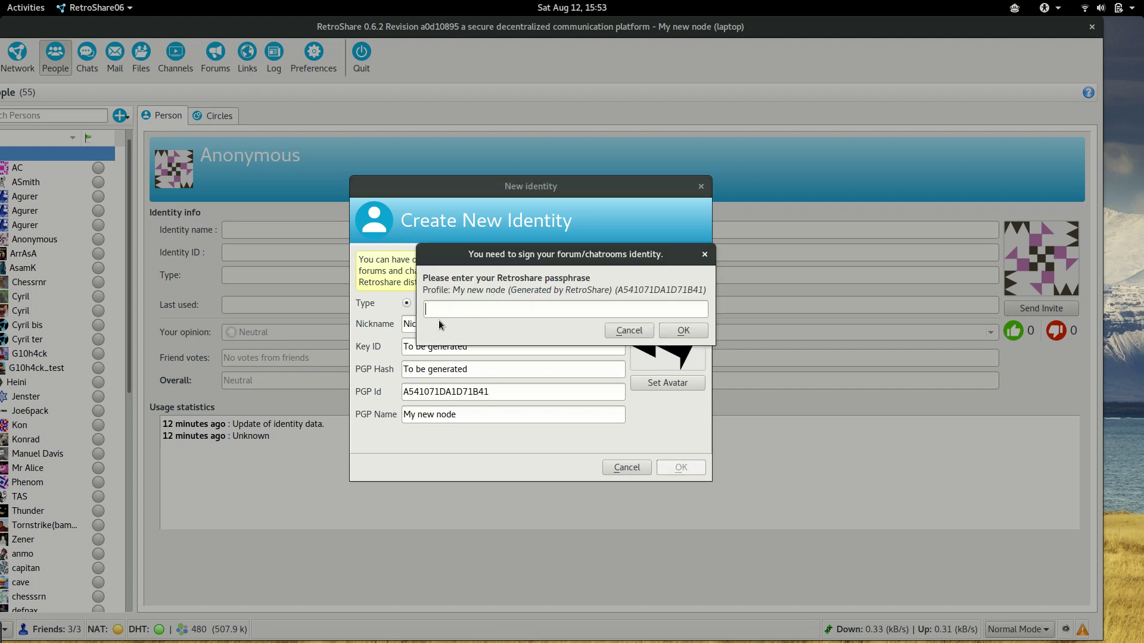
Enter the profile passphrase to sign and finish the Nico identity
left_click(460, 311)
type("****")
left_click(684, 332)
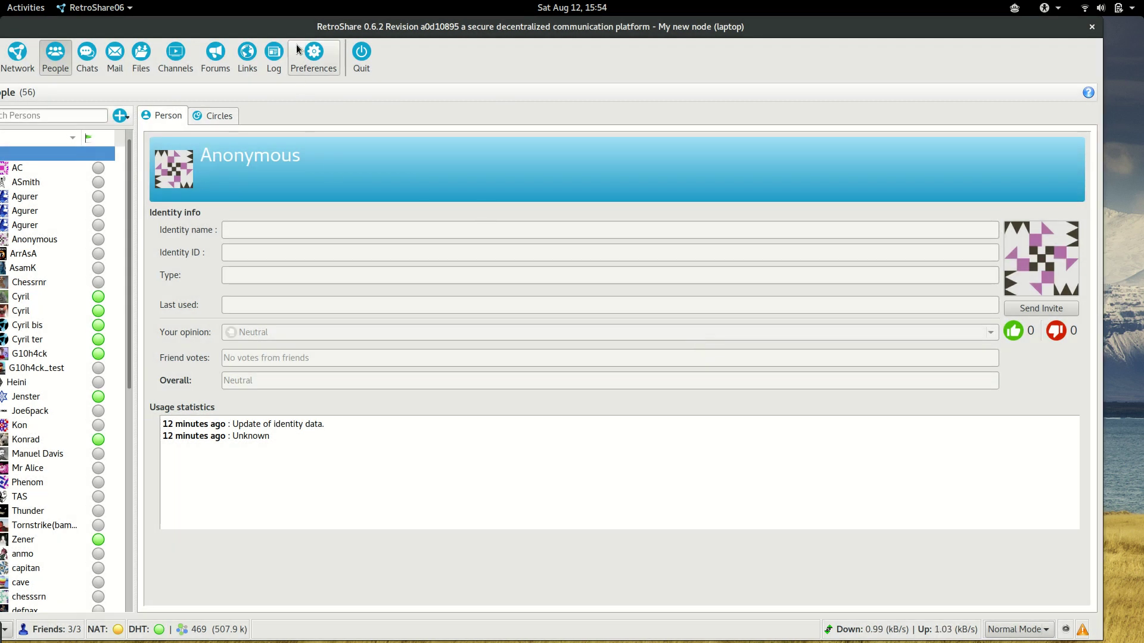
Move the window back and inspect the Nico identity in the sorted persons tree
left_click_drag(297, 33, 408, 36)
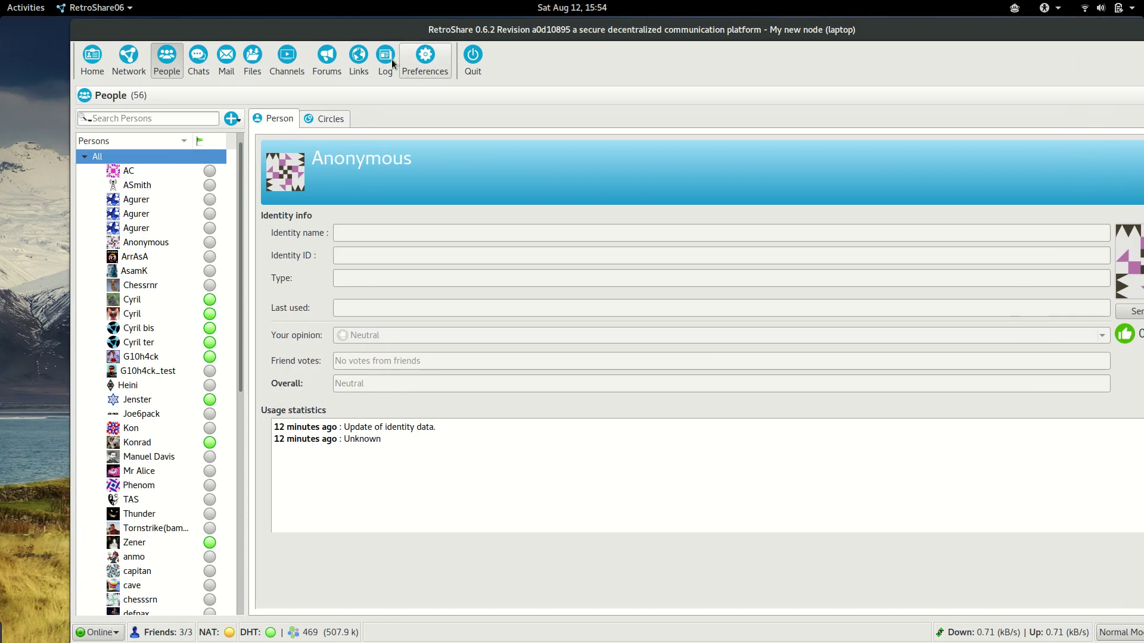
left_click(86, 157)
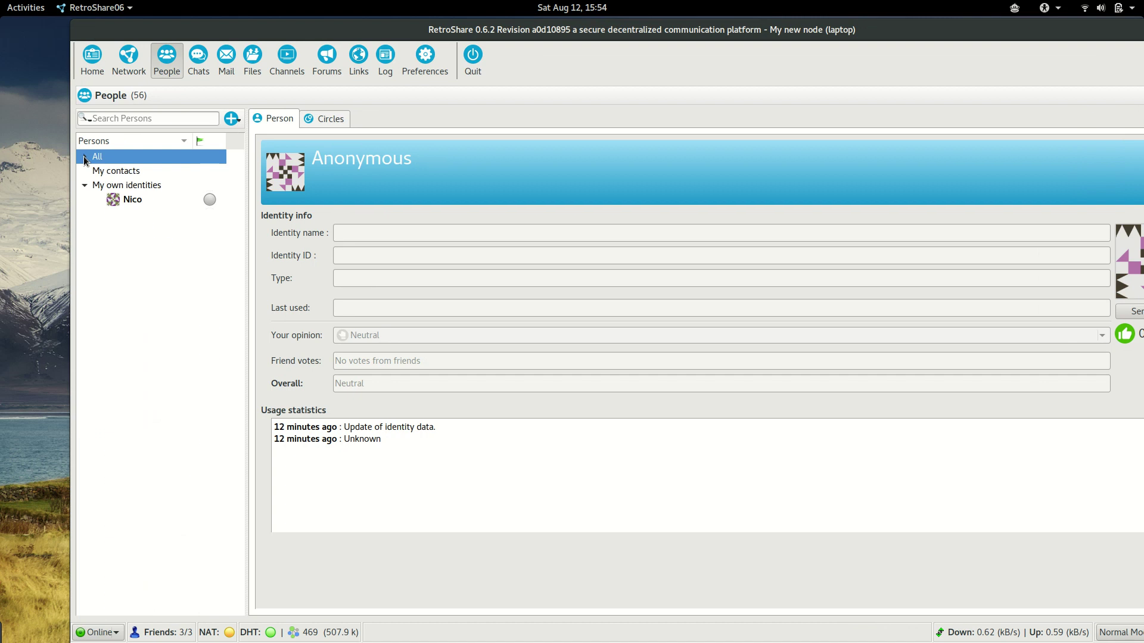
left_click(146, 139)
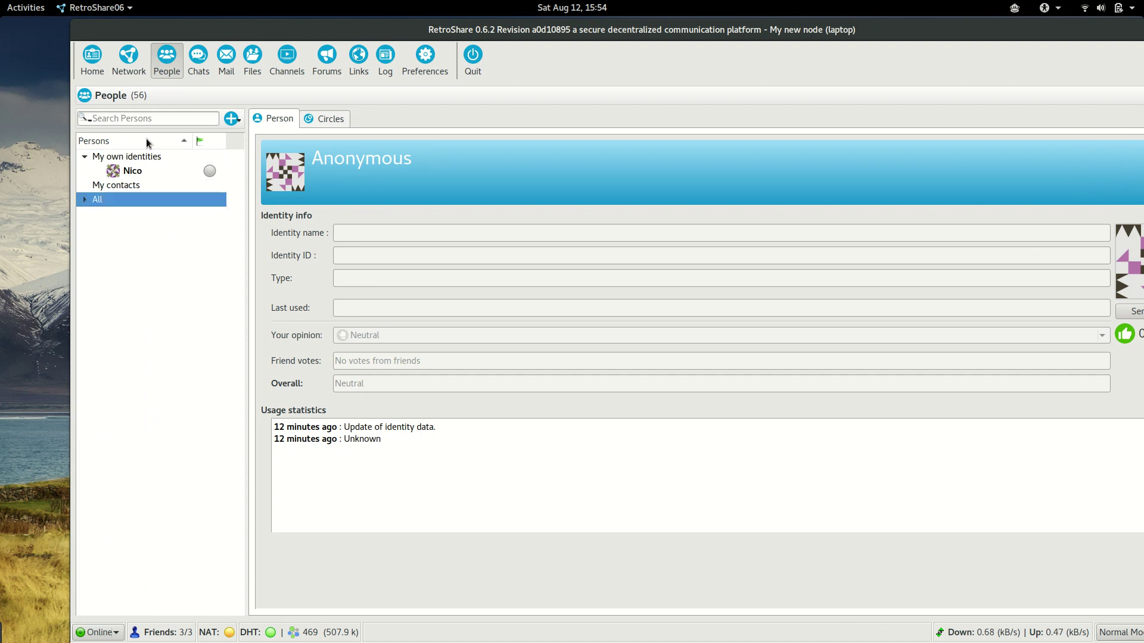
left_click(134, 171)
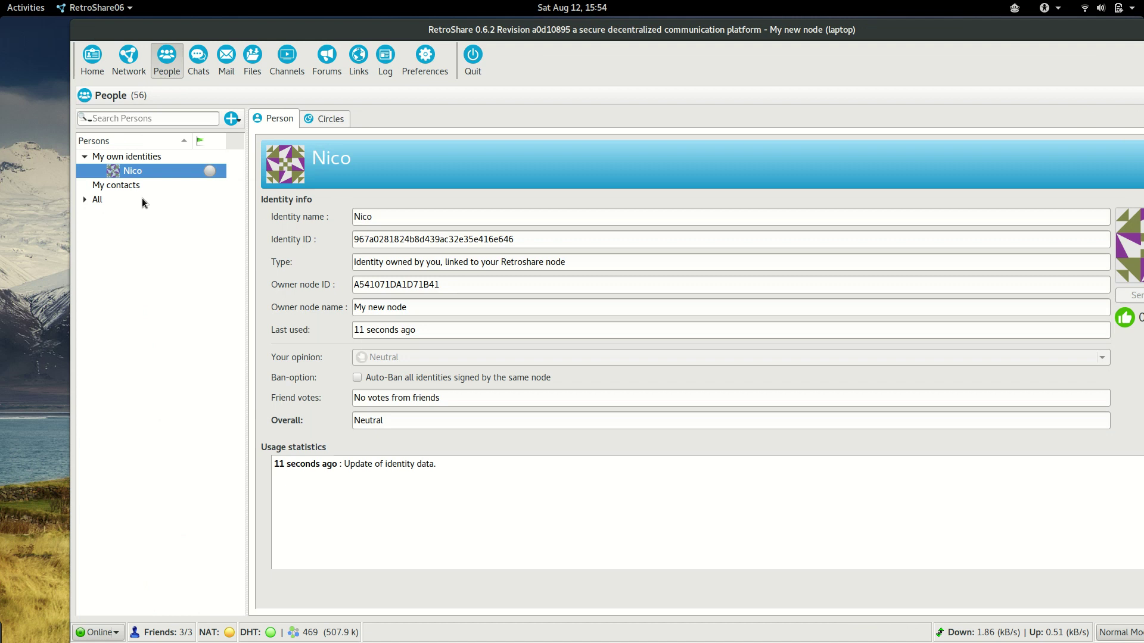
left_click(108, 184)
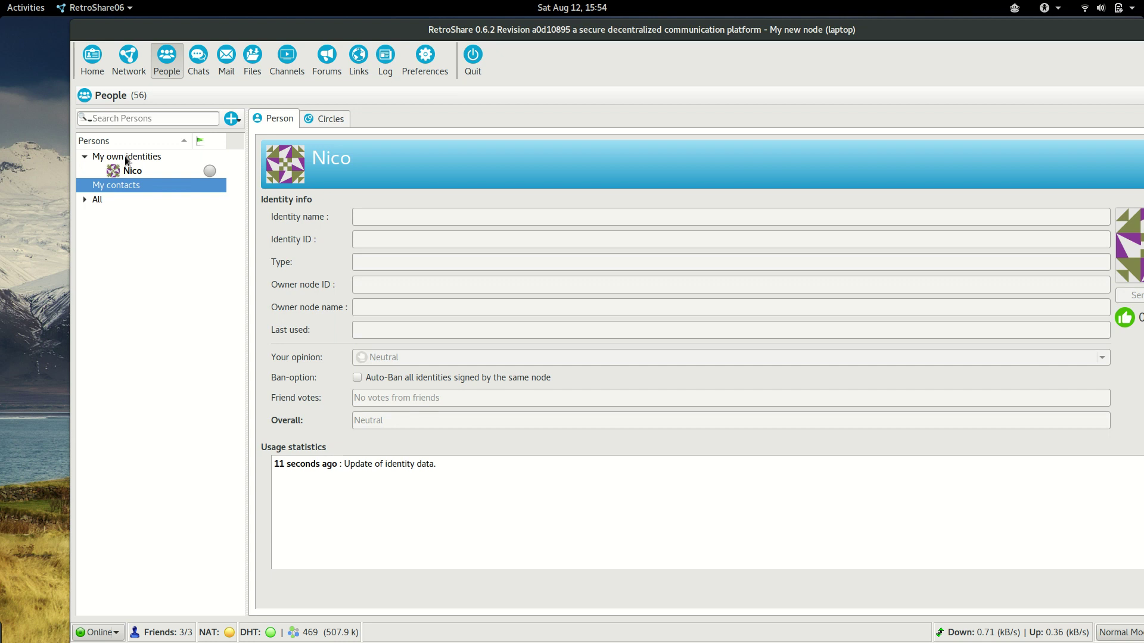
Browse the identity groups and expand All to list every known person
left_click(126, 157)
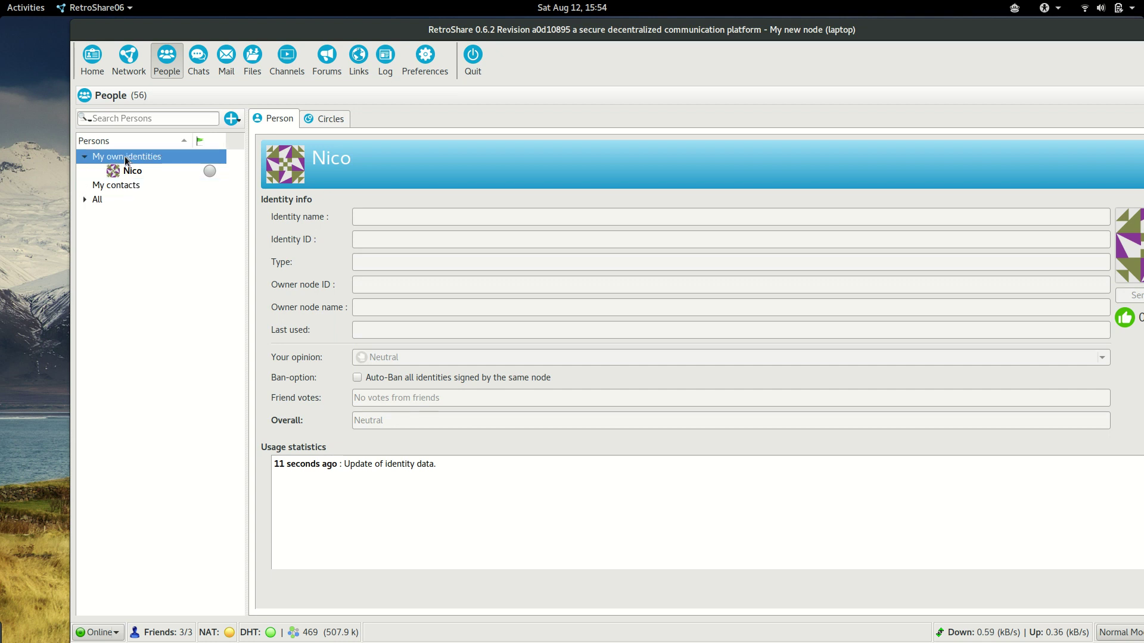
left_click(119, 186)
left_click(99, 200)
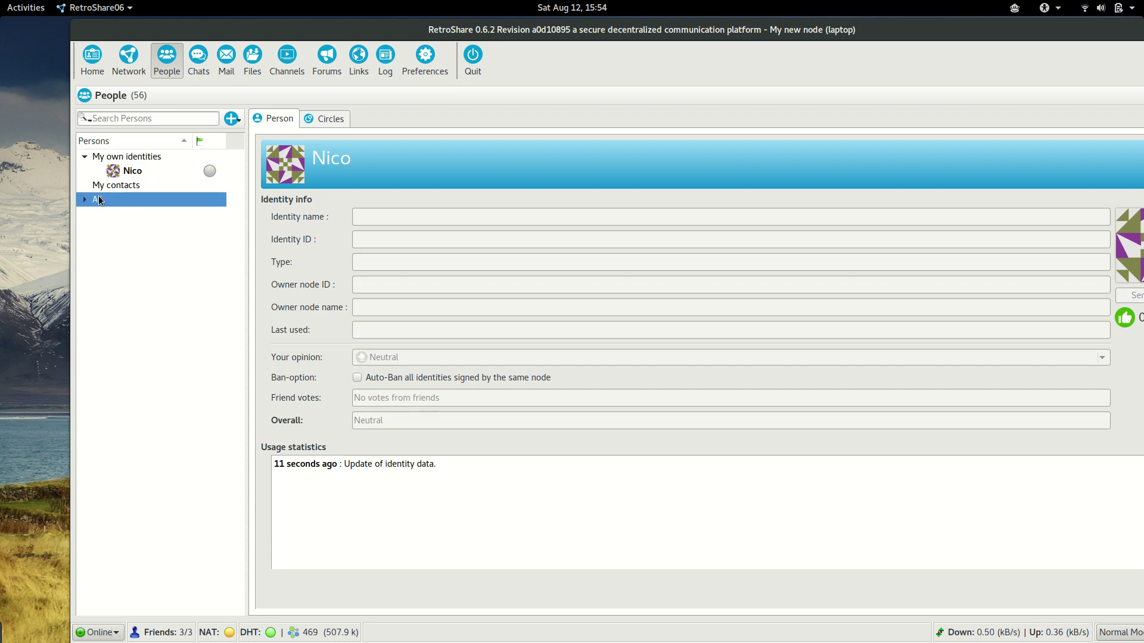
left_click(87, 202)
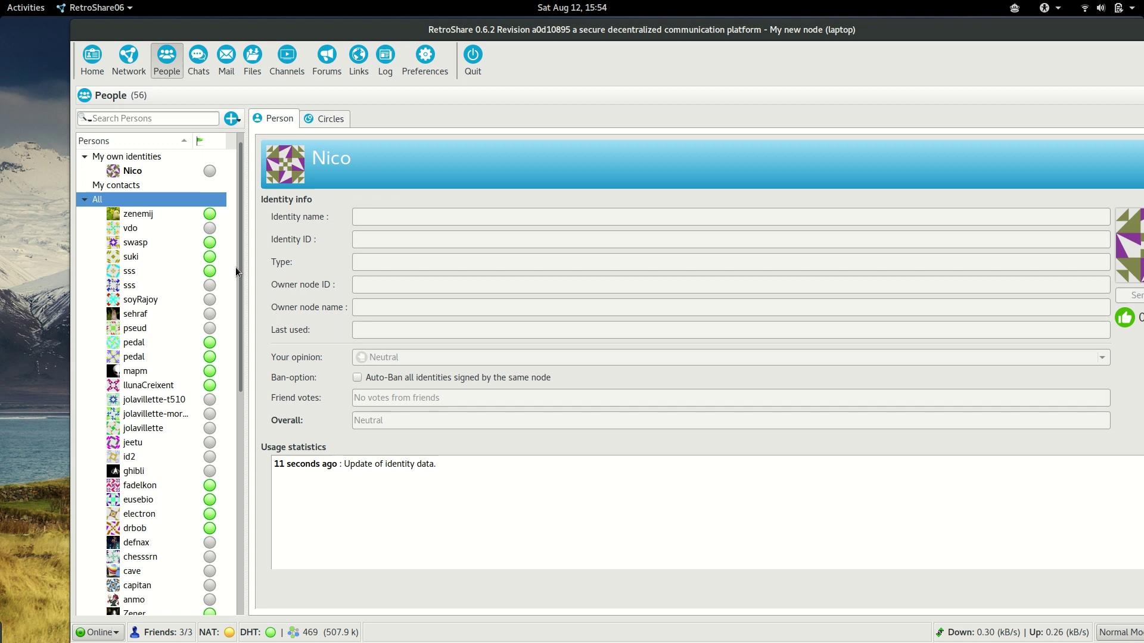
mouse_move(237, 267)
left_mouse_down()
mouse_move(252, 499)
mouse_move(237, 444)
mouse_move(236, 263)
left_mouse_up()
left_click(167, 122)
type("g2")
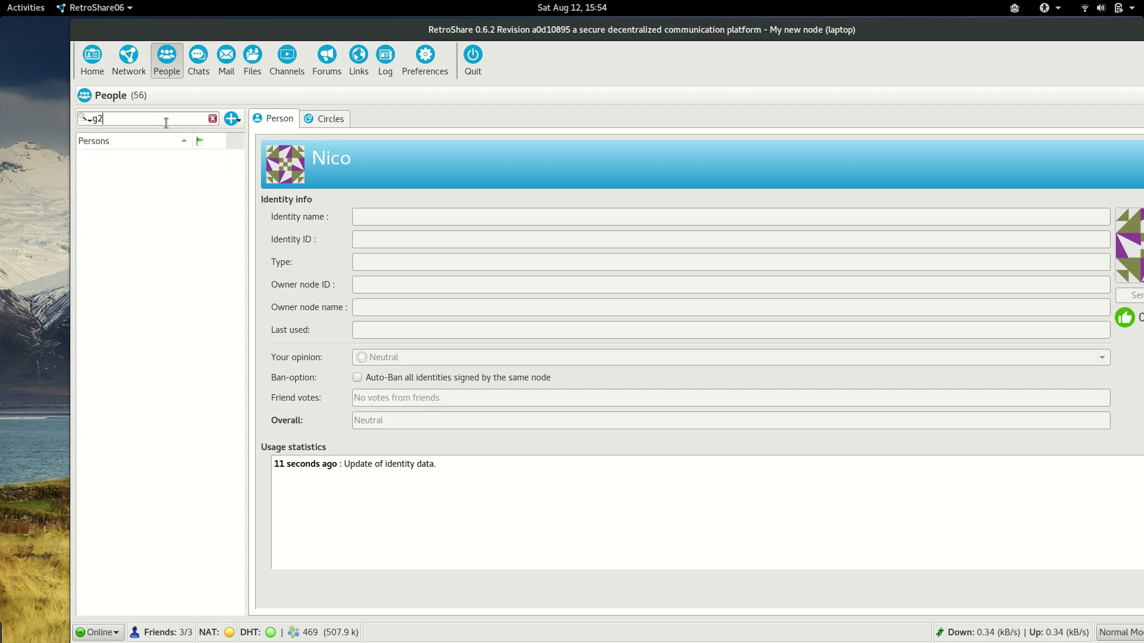
key("BackSpace")
type("1")
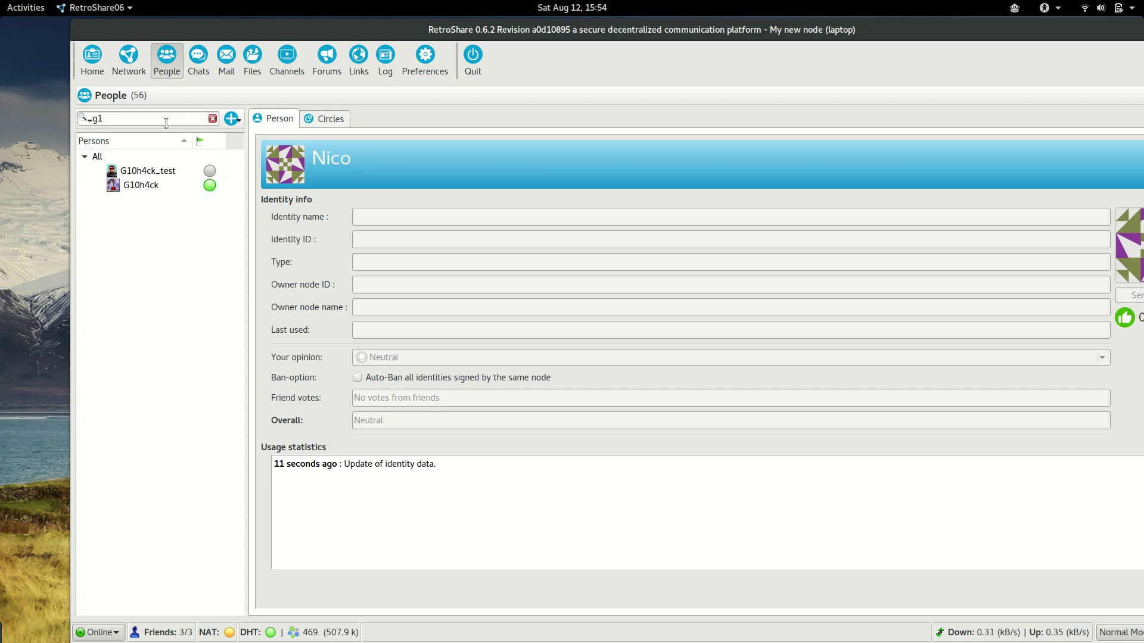
left_click(159, 191)
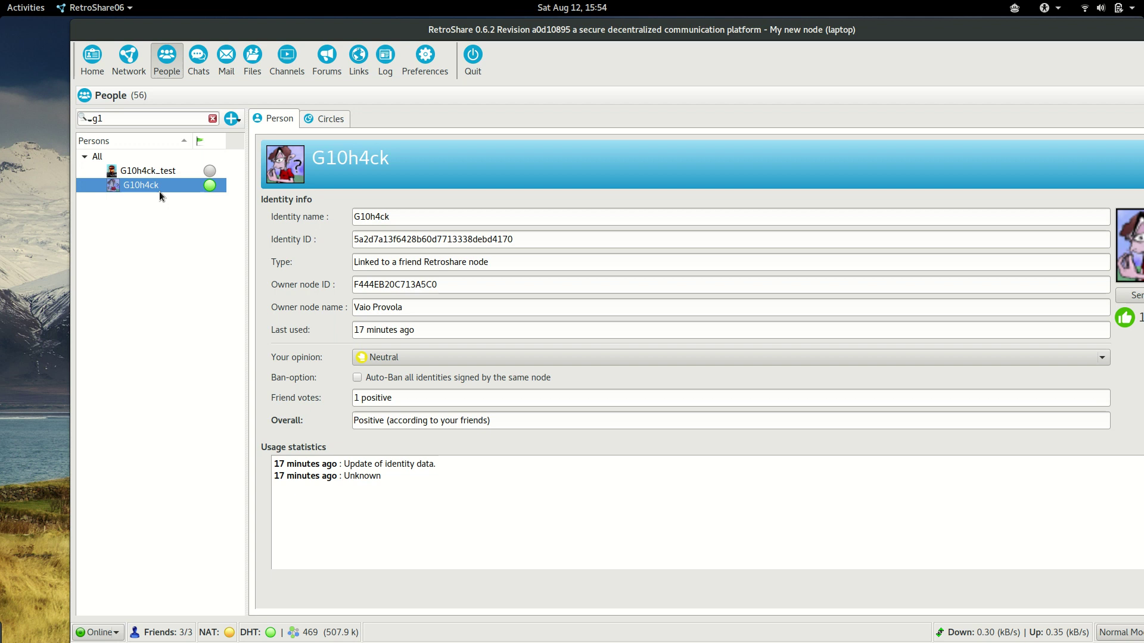
right_click(148, 188)
left_click(193, 220)
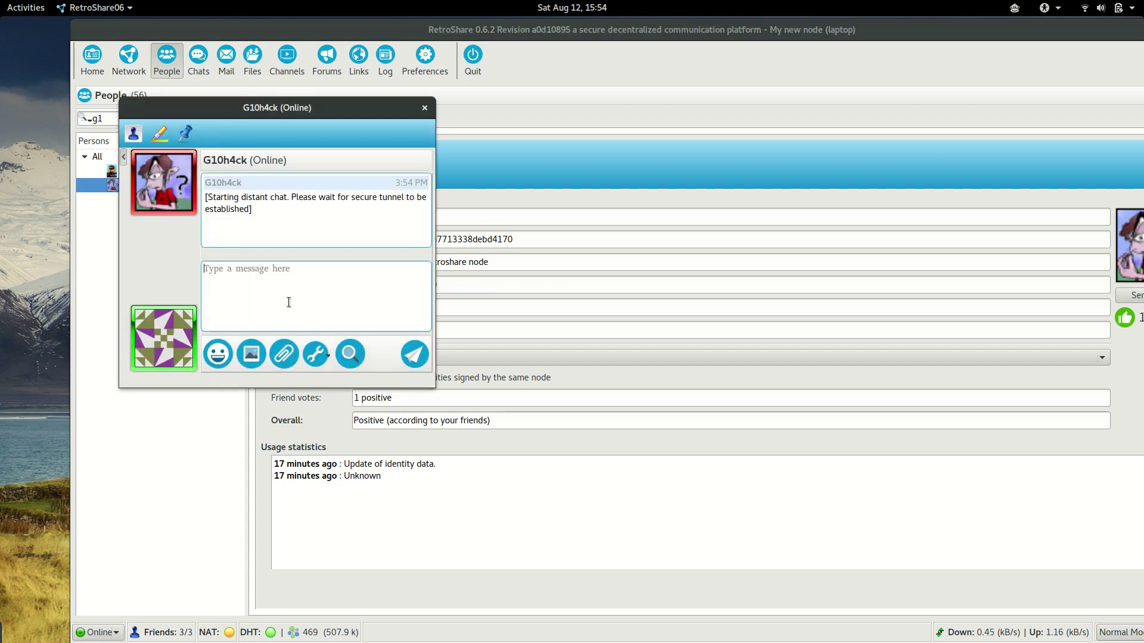
Send 'hello!', 'I am nico', 'how are you' and 'I want to add you to my contacts', then close the chat
type("hello!")
key("Return")
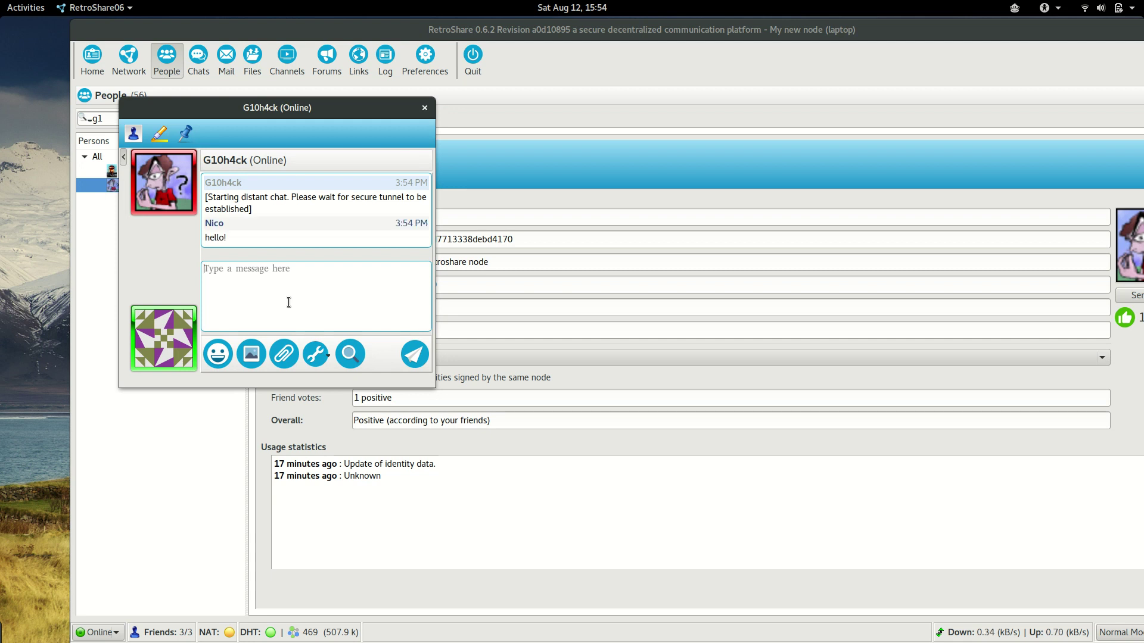
type("I am nico")
key("Return")
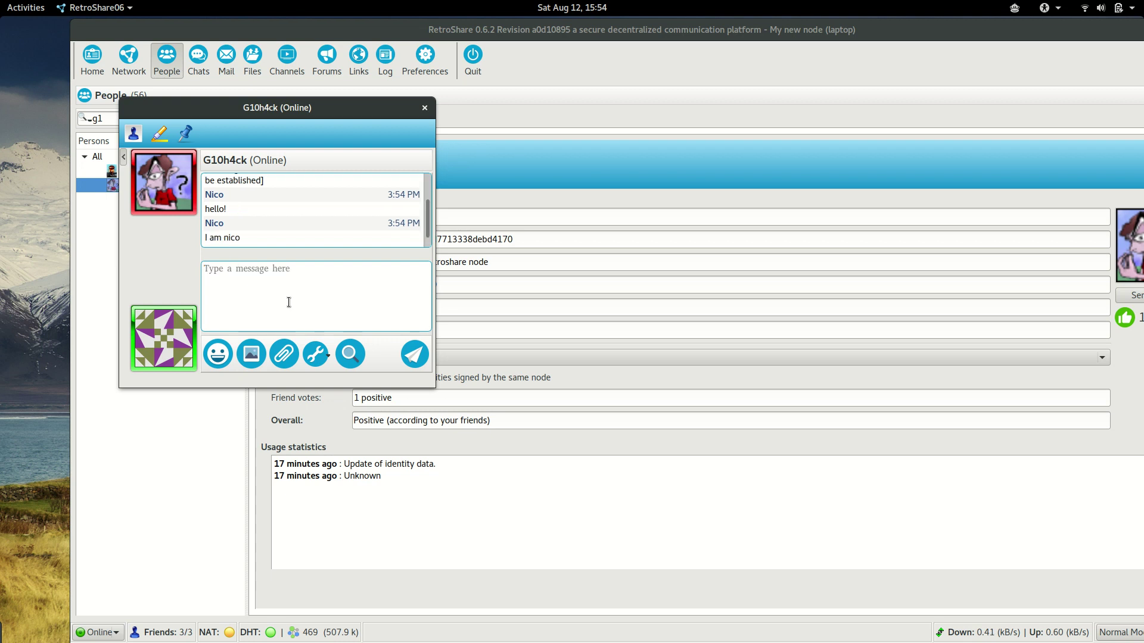
type("how are you")
key("Return")
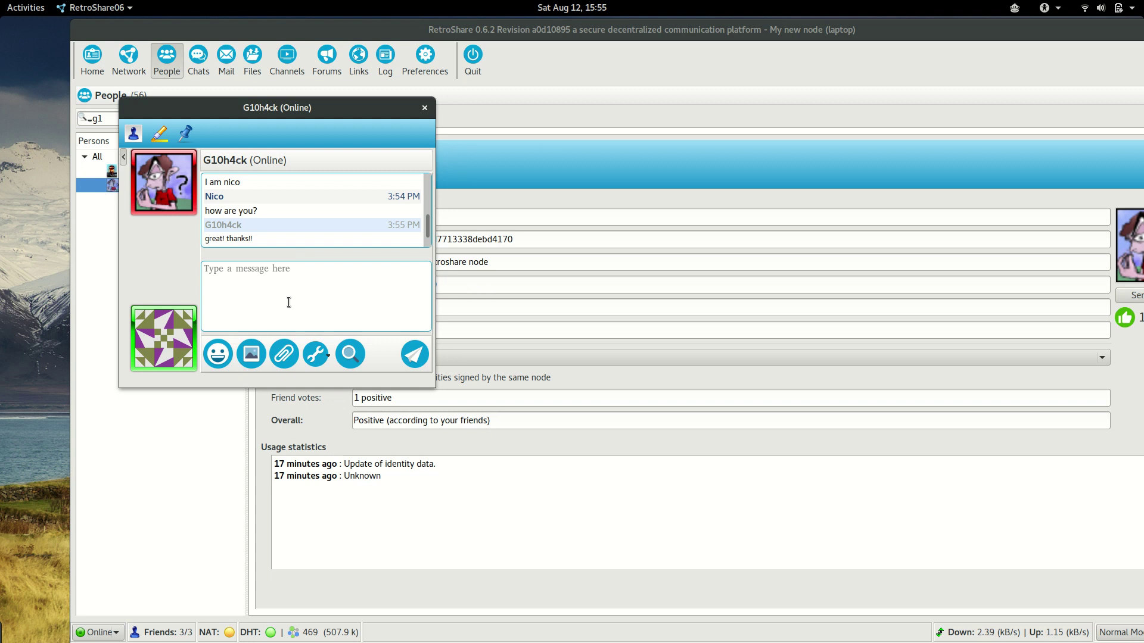
type("I want")
type("to add you to my contacts")
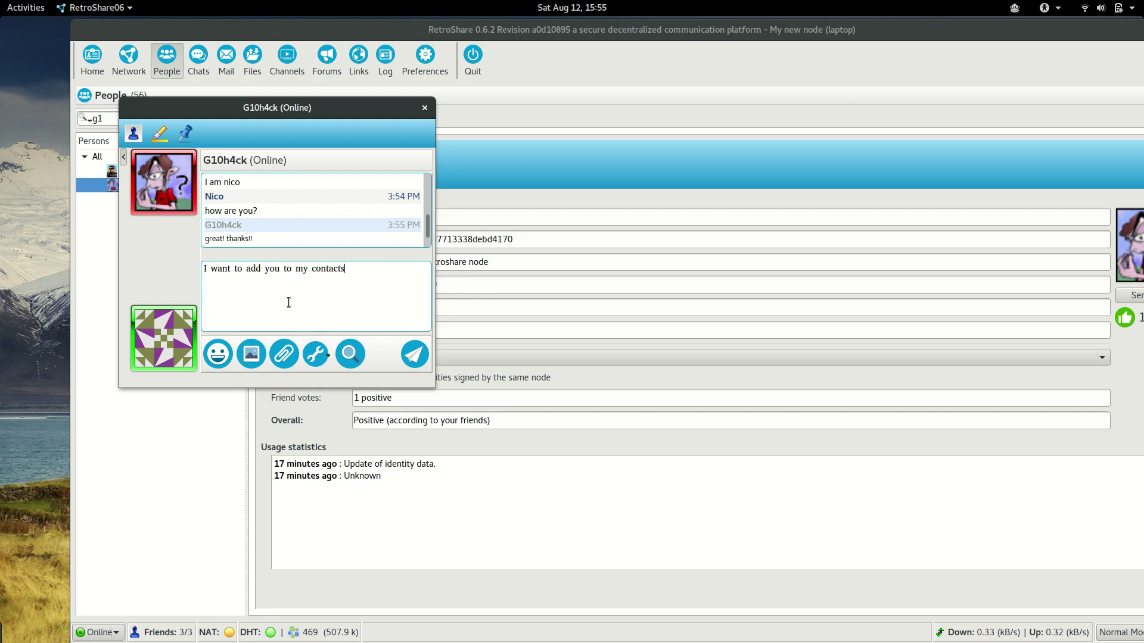
key("Return")
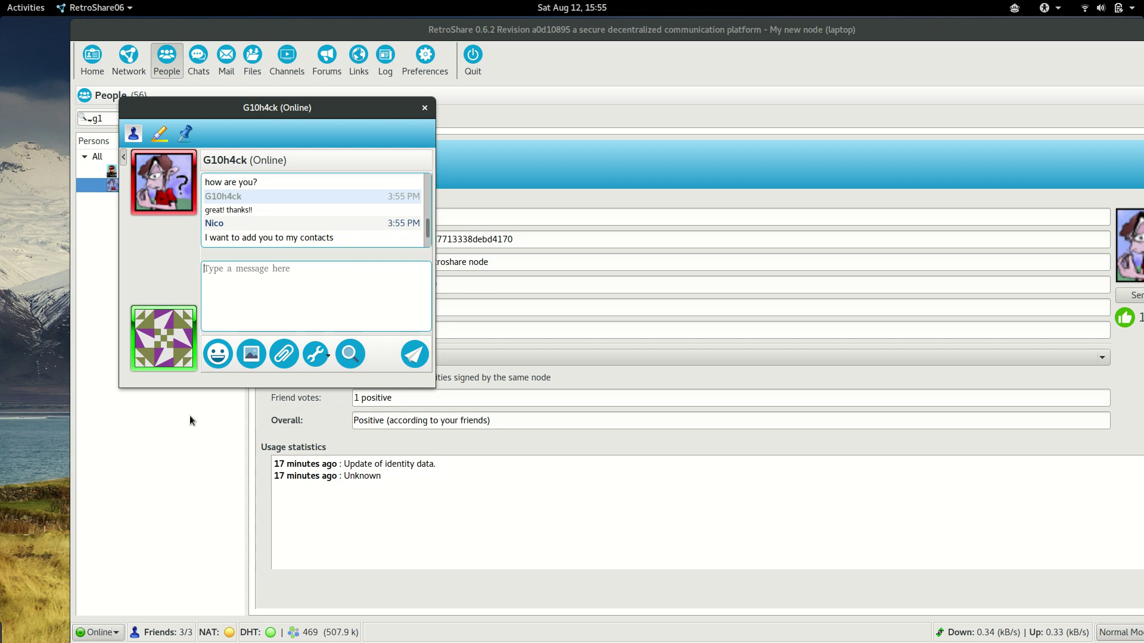
key("Escape")
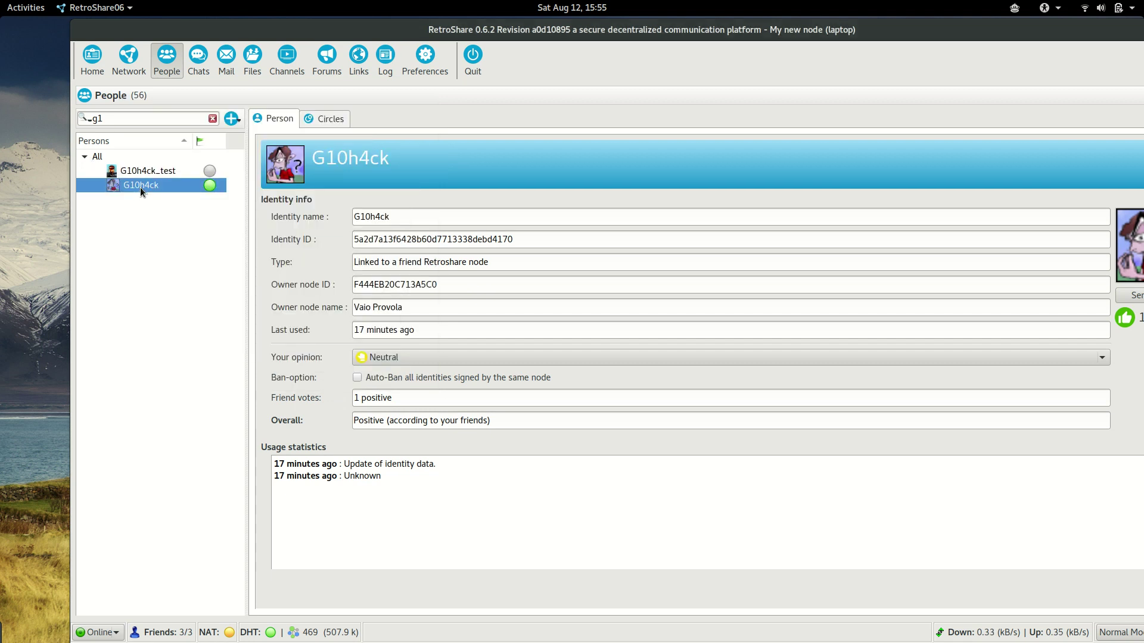
Add G10h4ck to My contacts and clear the persons search filter
right_click(141, 187)
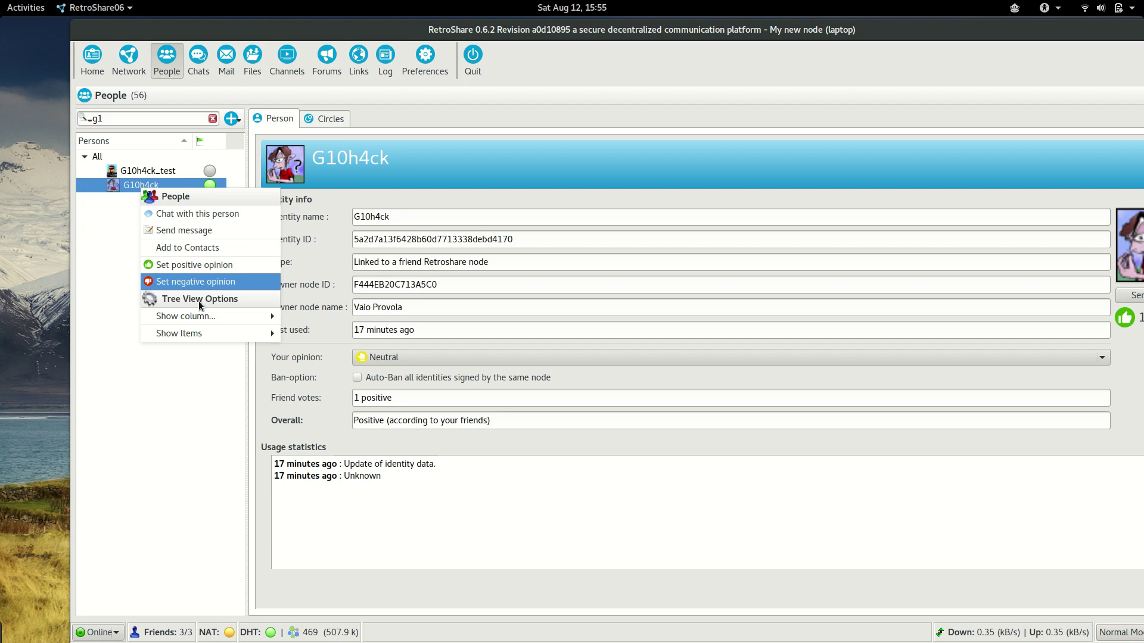
mouse_move(203, 324)
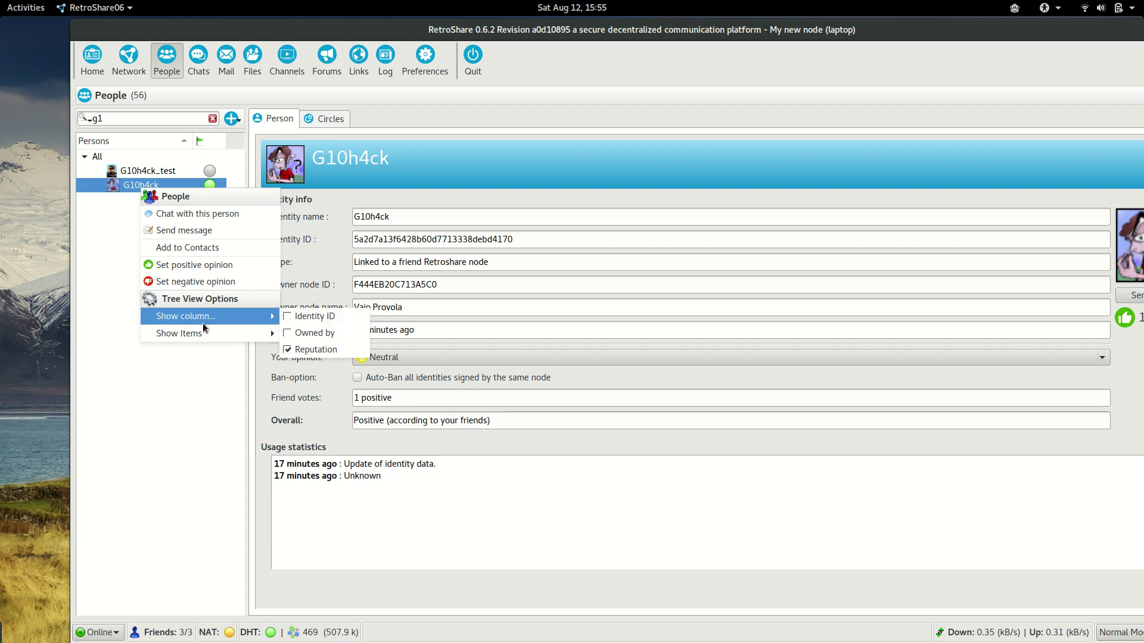
left_click(218, 254)
left_click(212, 118)
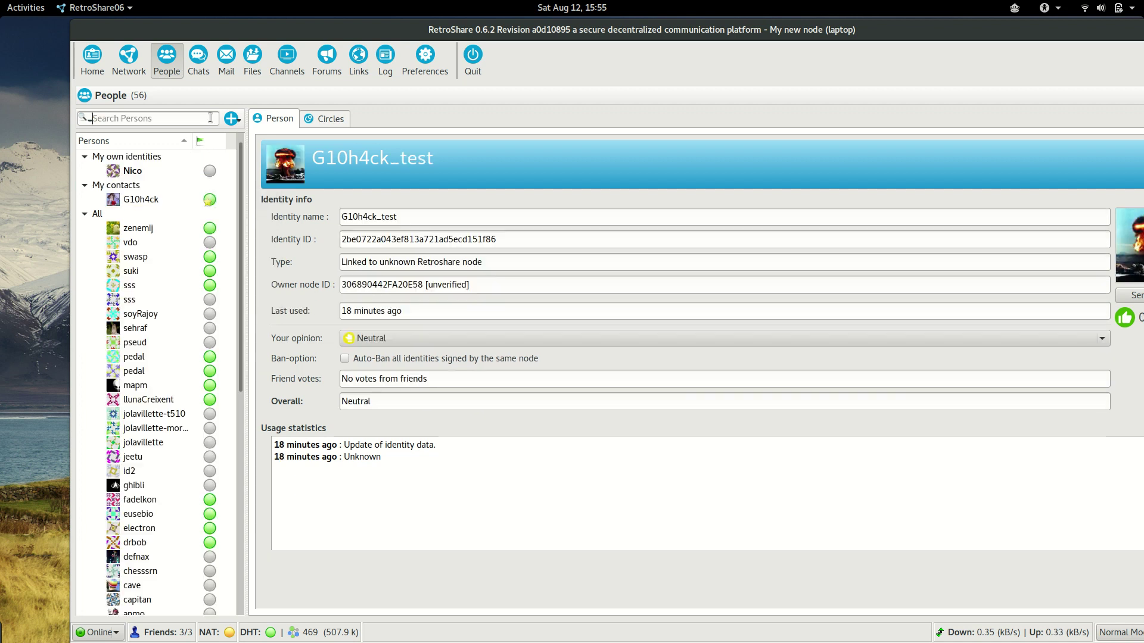
Review G10h4ck's details and available actions under My contacts
left_click(158, 199)
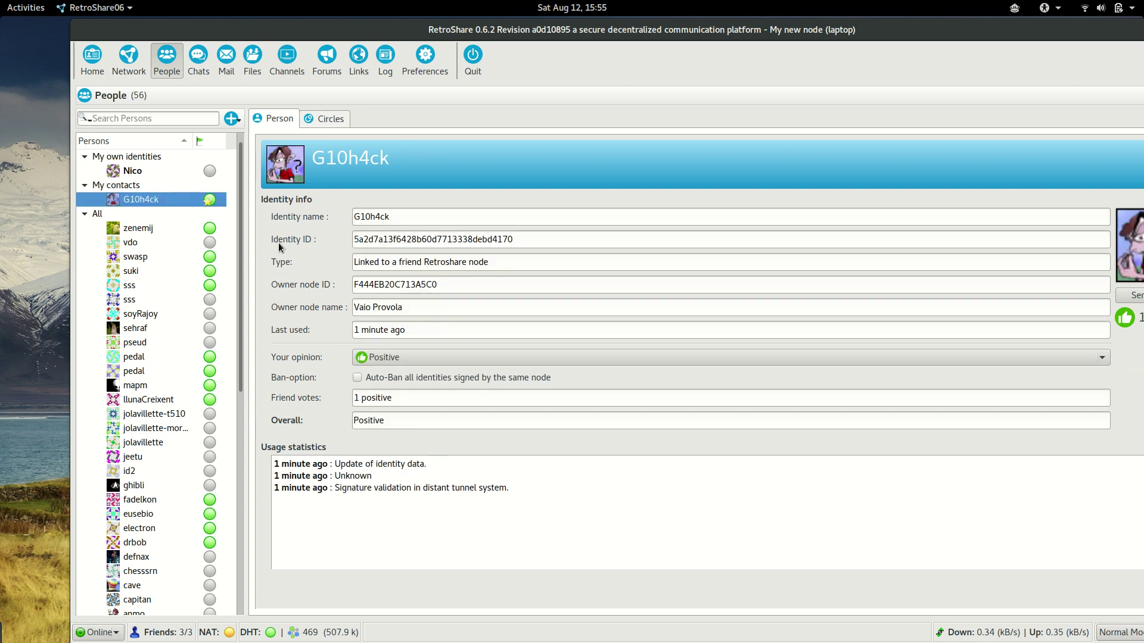
right_click(160, 201)
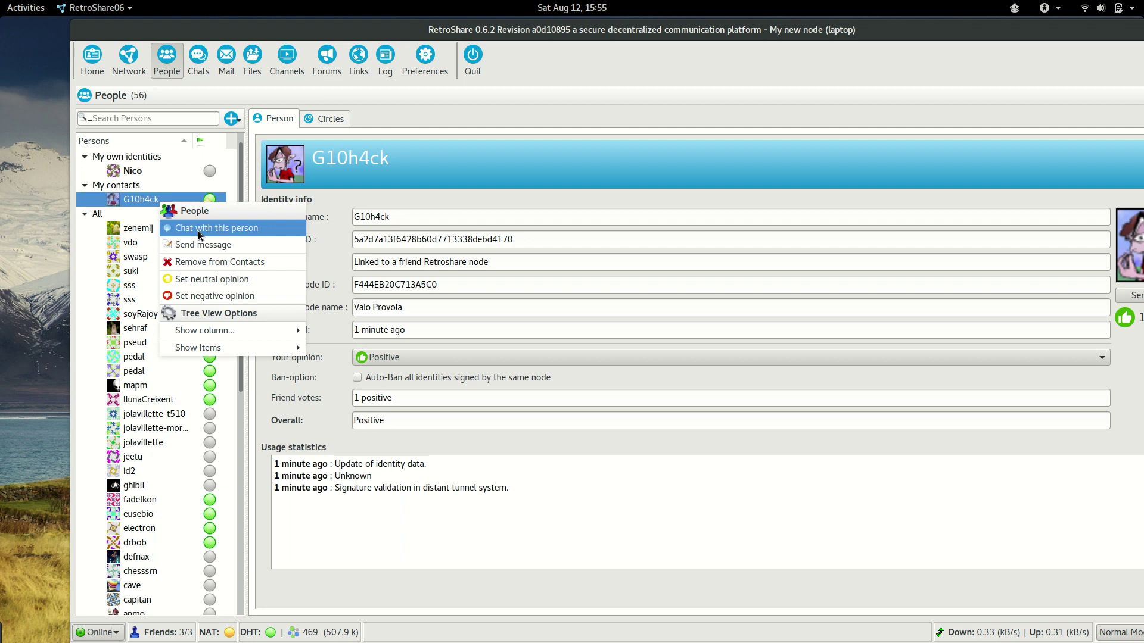
left_click(83, 207)
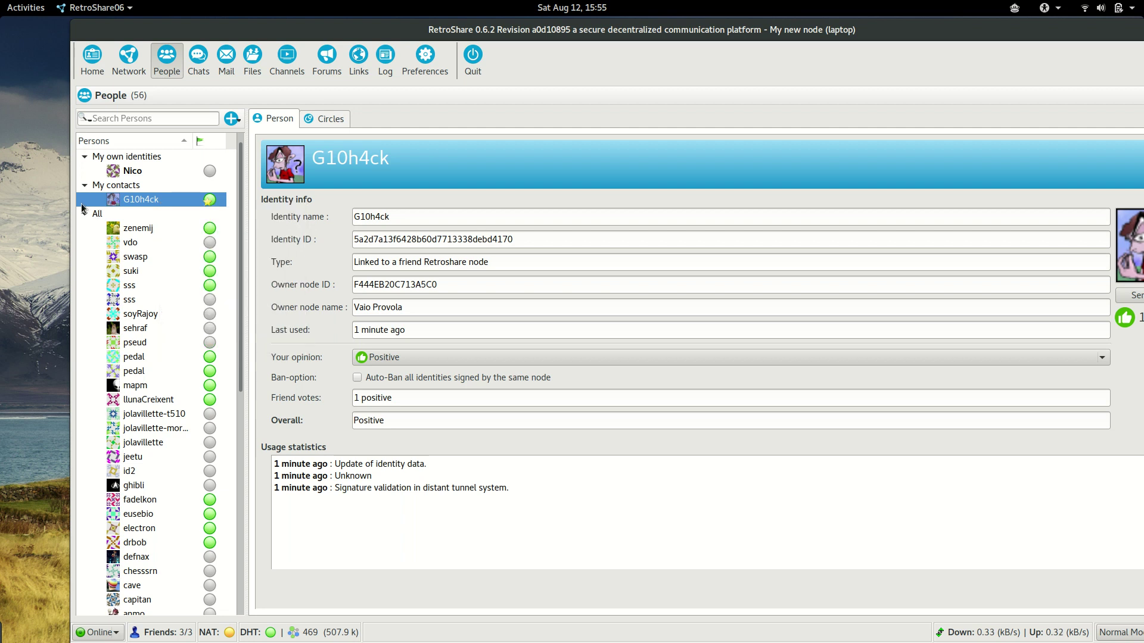